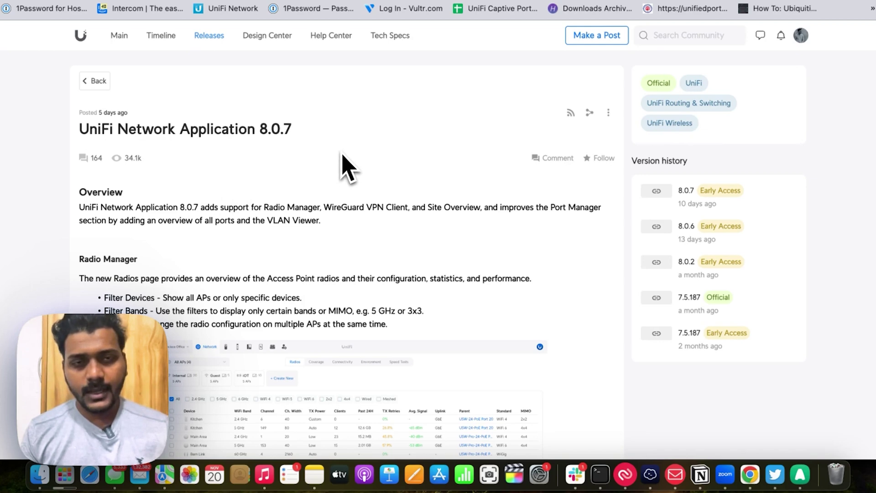
- Scroll the 8.0.7 release notes past the Radio Manager screenshot to Improved Port Manager
scroll(348, 169, down, 1)
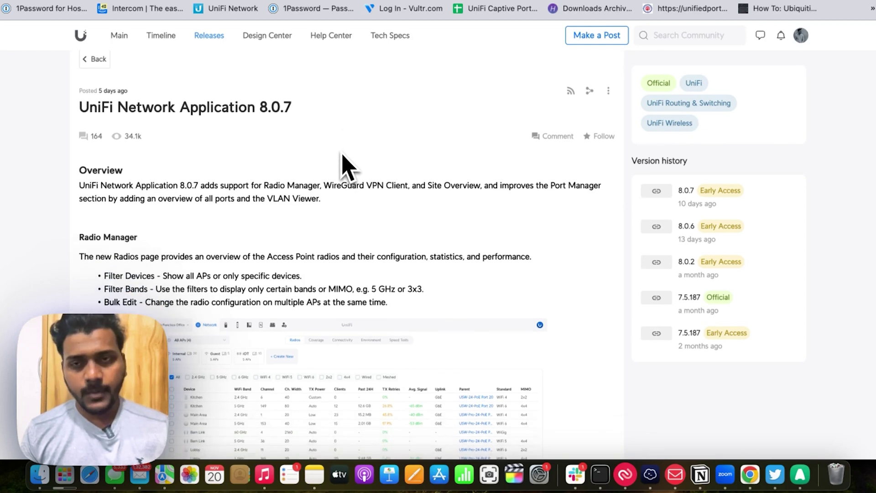
scroll(343, 155, down, 2)
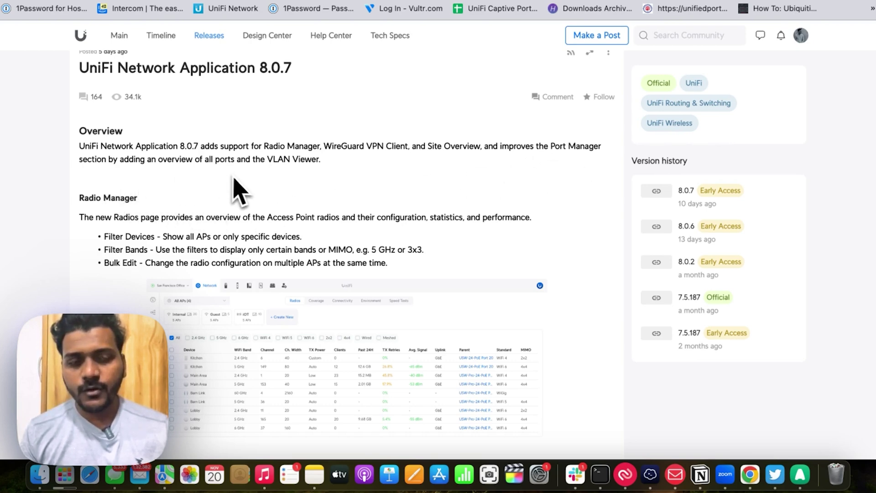
scroll(241, 180, down, 2)
scroll(242, 181, down, 1)
scroll(242, 180, up, 2)
scroll(242, 180, up, 1)
scroll(242, 181, down, 6)
scroll(242, 180, up, 4)
scroll(243, 181, down, 10)
scroll(243, 180, down, 4)
scroll(243, 181, up, 7)
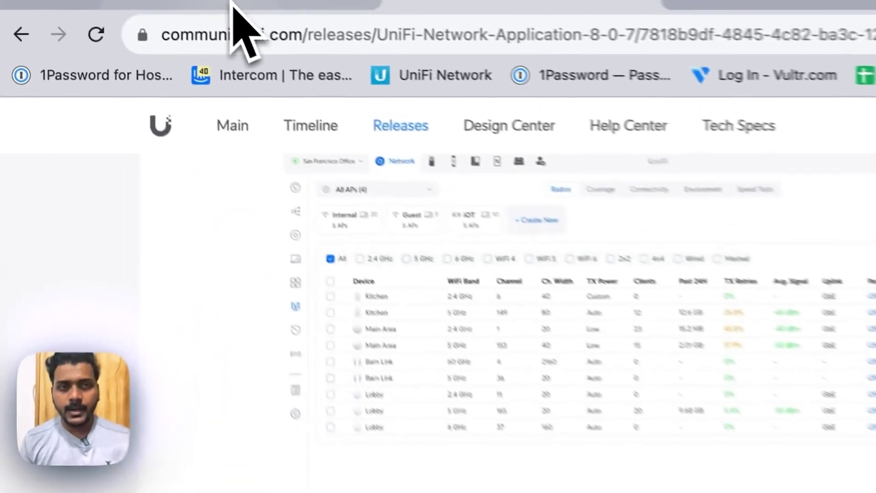
- Switch to the UniFi Network tab and show the Dream Machine Pro dashboard
click(122, 0)
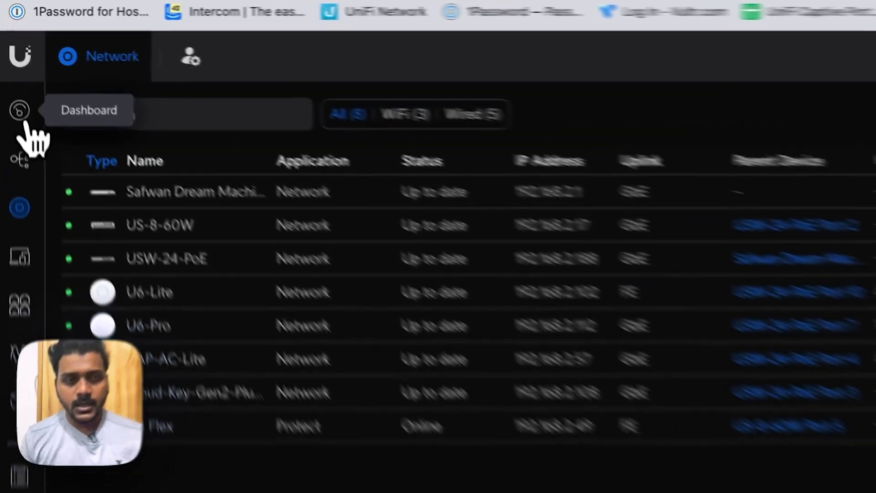
click(22, 117)
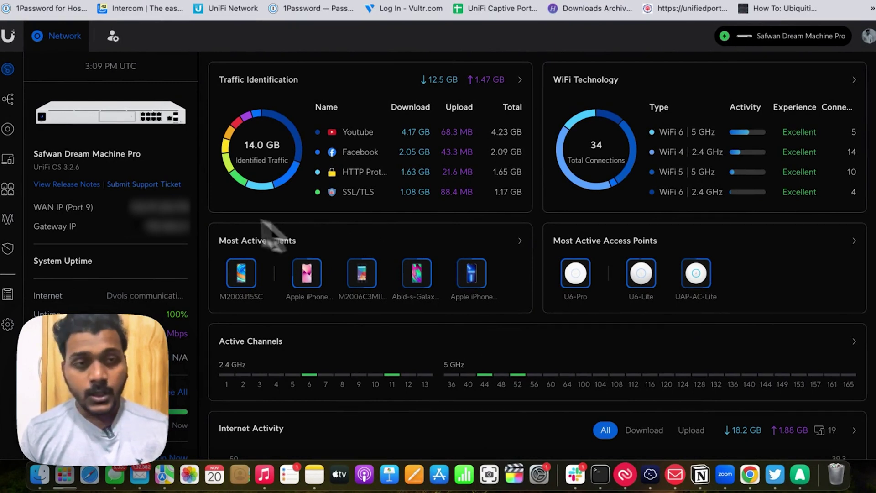
- Show Radio Manager filtered to 2.4 GHz and 5 GHz radios, then the Coverage view
click(8, 224)
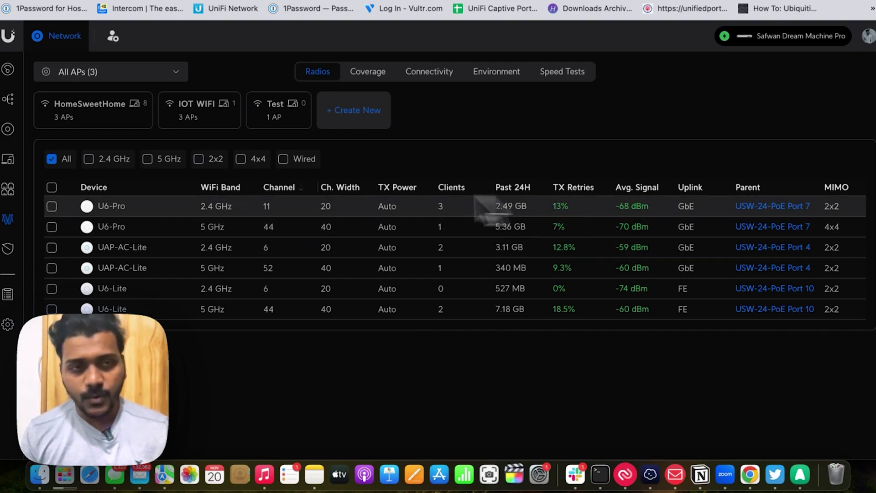
click(90, 160)
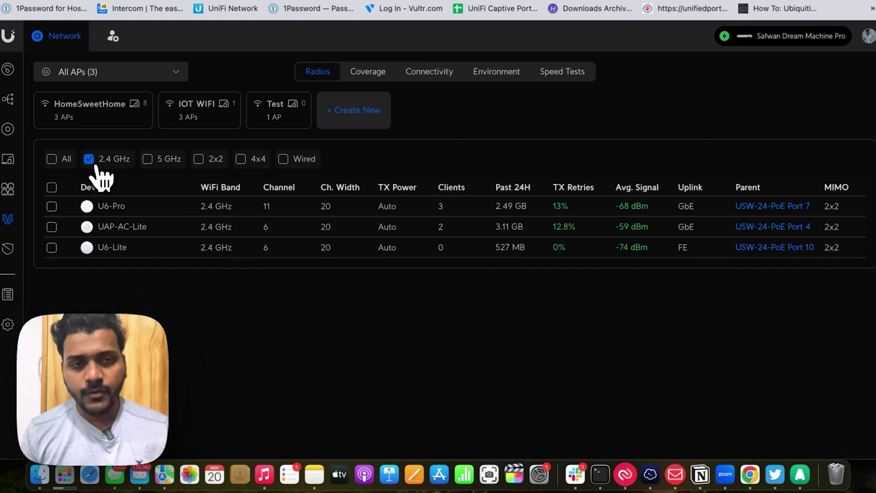
click(147, 162)
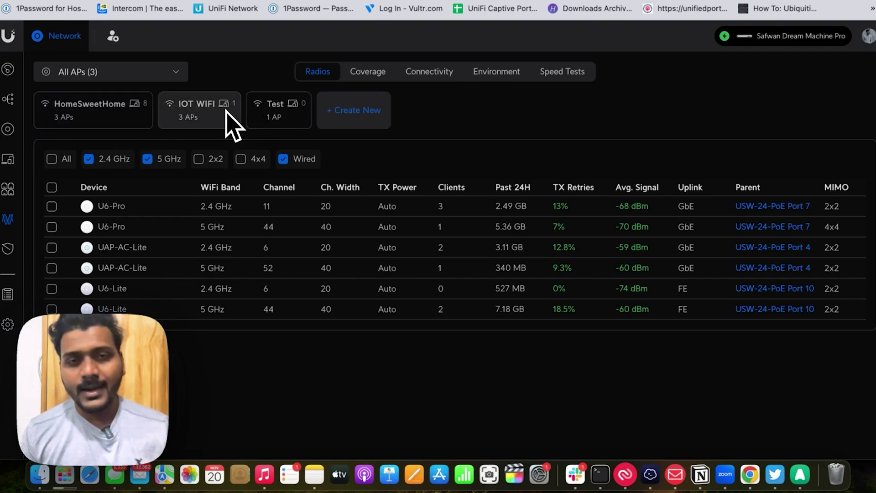
click(376, 80)
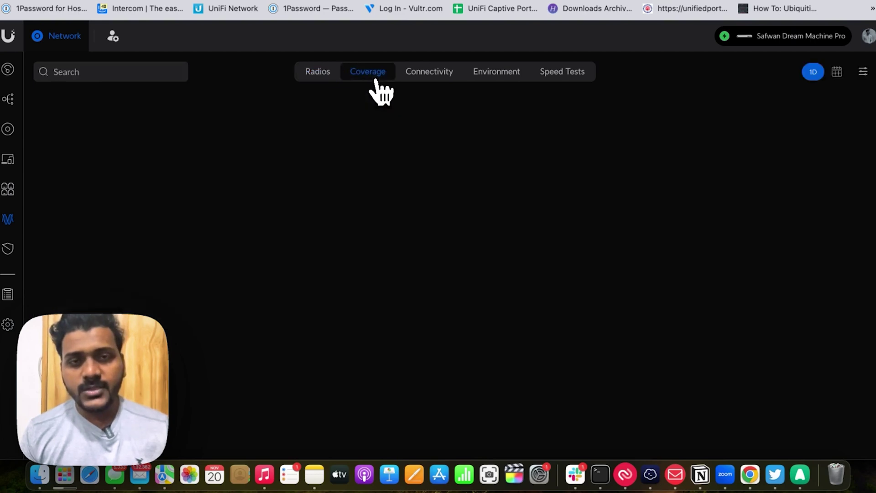
- Scroll the Coverage view to the Overview table of client signal and TX retries
mouse_move(246, 132)
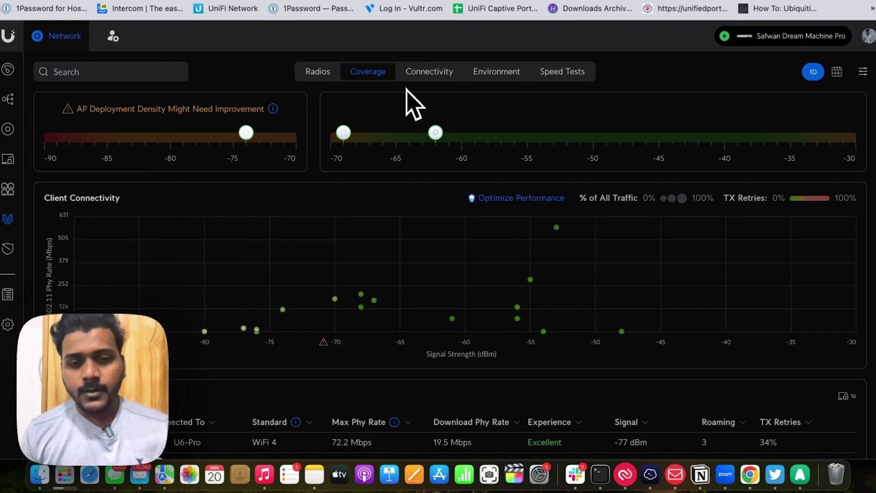
scroll(400, 214, down, 5)
scroll(399, 224, up, 4)
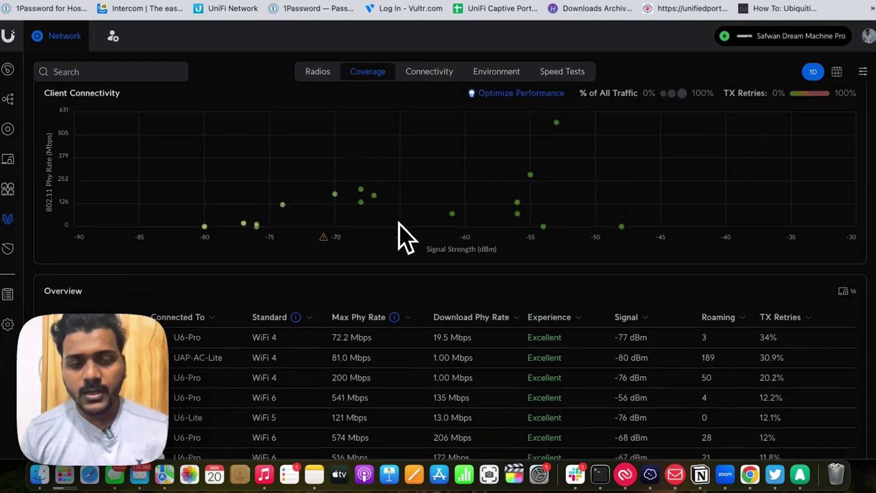
scroll(402, 237, down, 5)
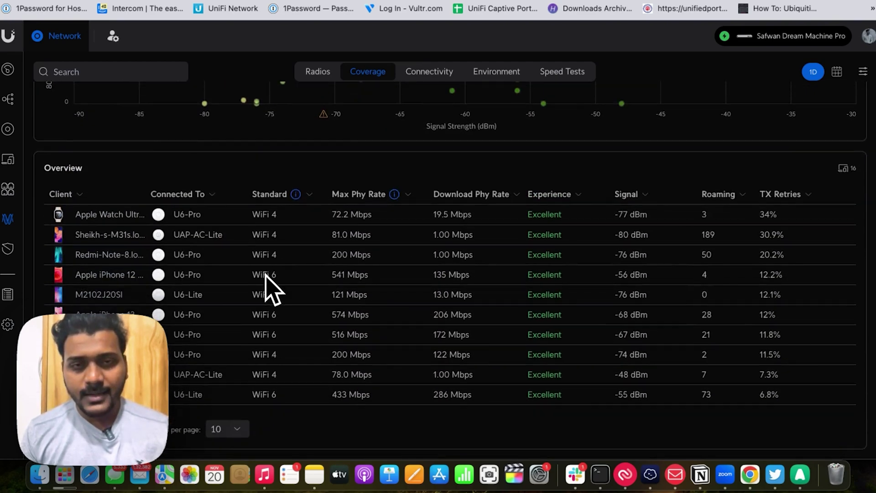
scroll(264, 274, up, 1)
scroll(265, 274, down, 1)
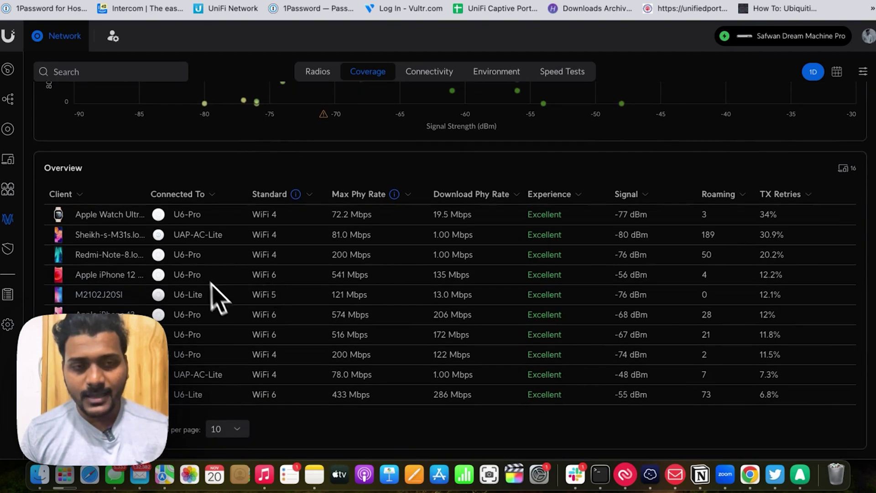
scroll(241, 309, up, 1)
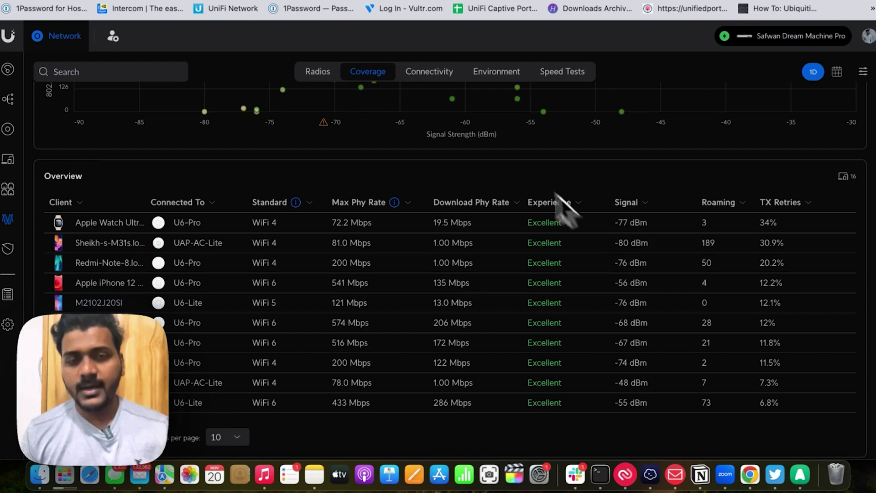
- Review the Connectivity view's 93% success stages and failures, then show the Environment view
click(433, 71)
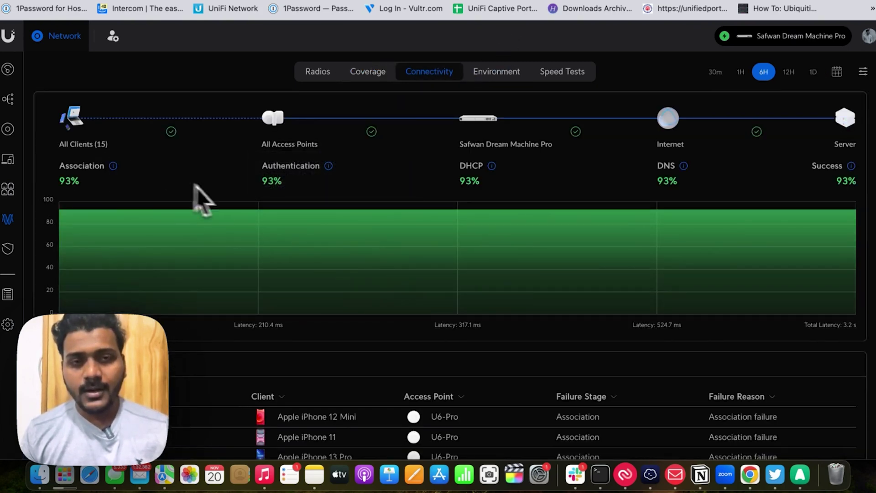
scroll(350, 180, down, 2)
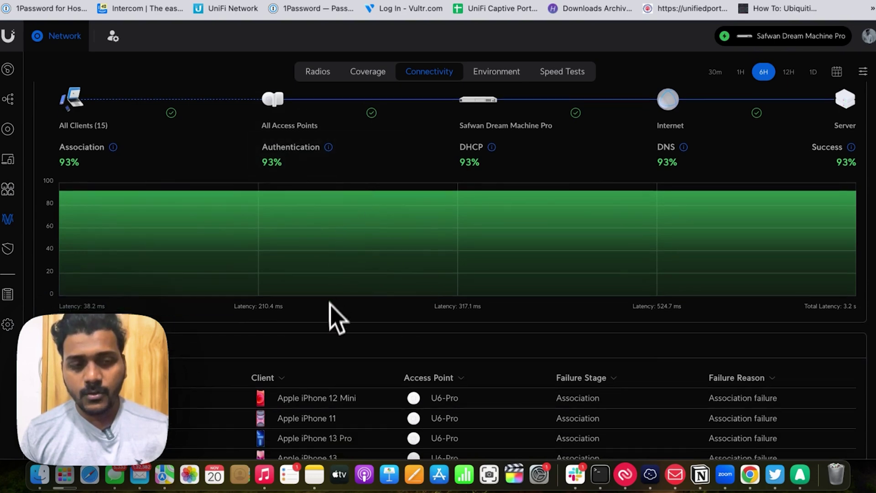
scroll(333, 326, down, 6)
scroll(332, 321, up, 7)
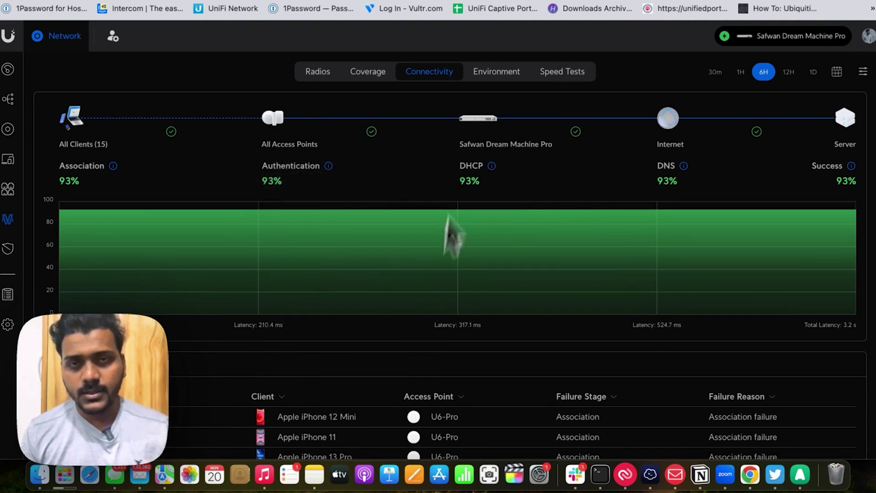
click(501, 82)
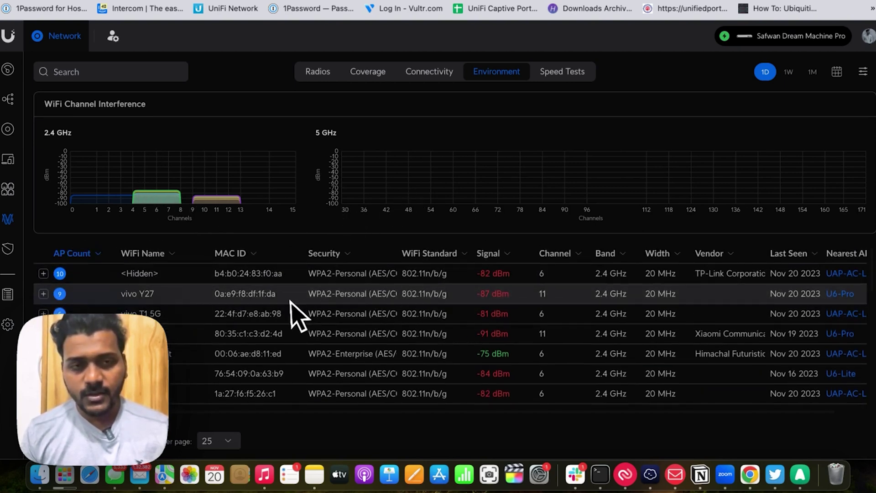
- Look through neighbouring networks, then show the two iPhone 13 Pro speed tests on HomeSweetHome
scroll(292, 314, down, 3)
scroll(292, 314, down, 10)
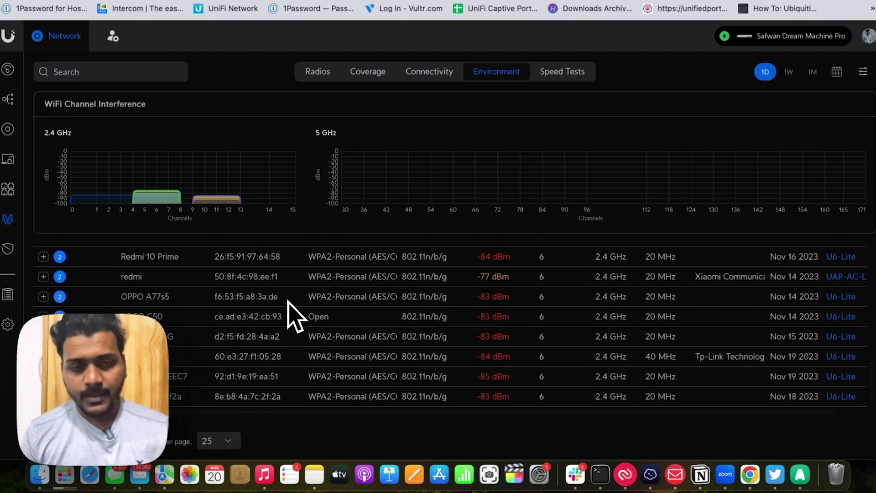
scroll(292, 315, up, 12)
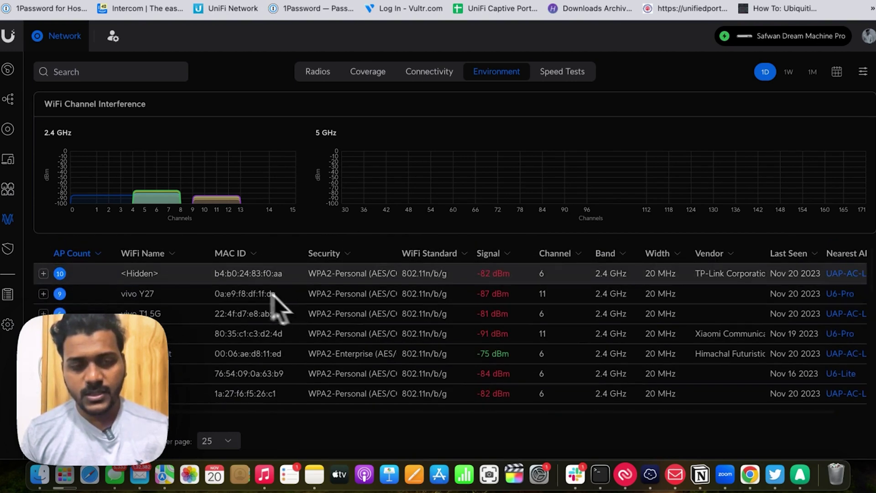
click(556, 76)
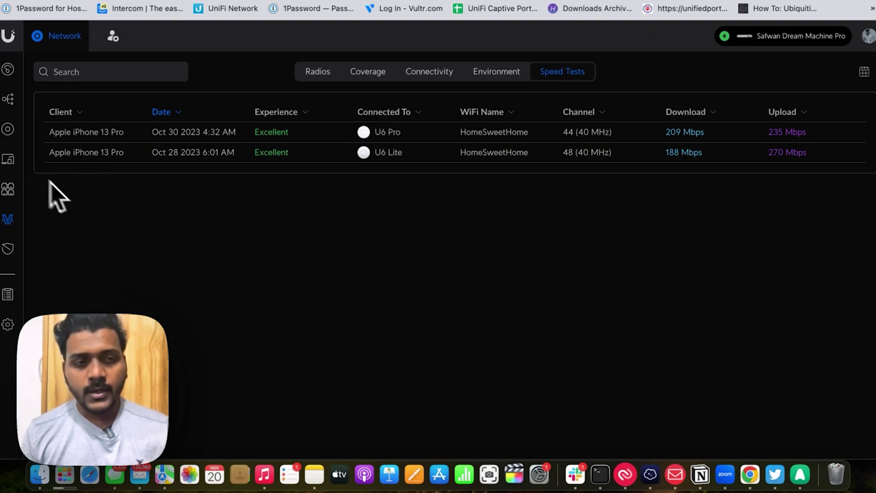
- Show the Ports manager with the device selector set to All Ports
click(11, 199)
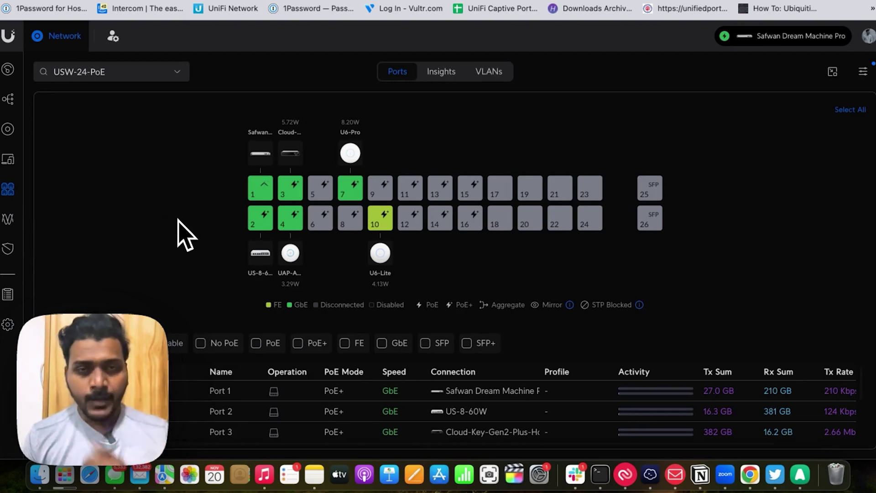
click(130, 73)
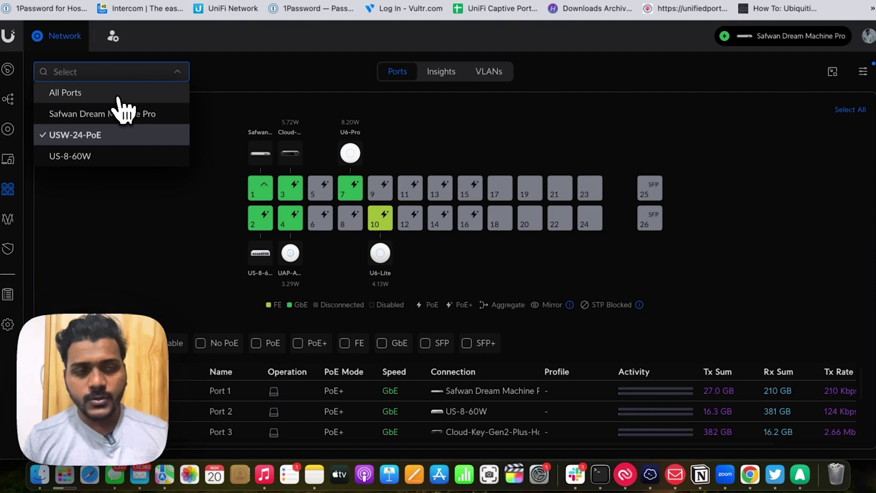
click(120, 98)
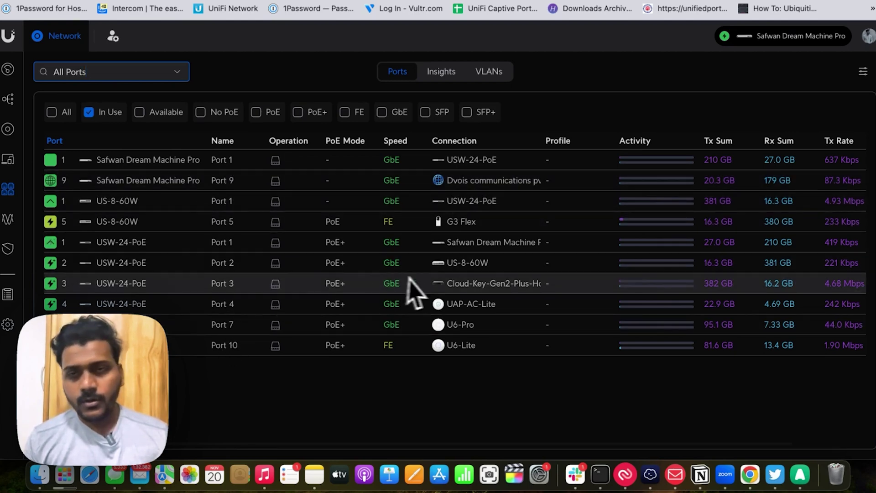
- Bring up the port Insights view and look over its usage chart
click(441, 73)
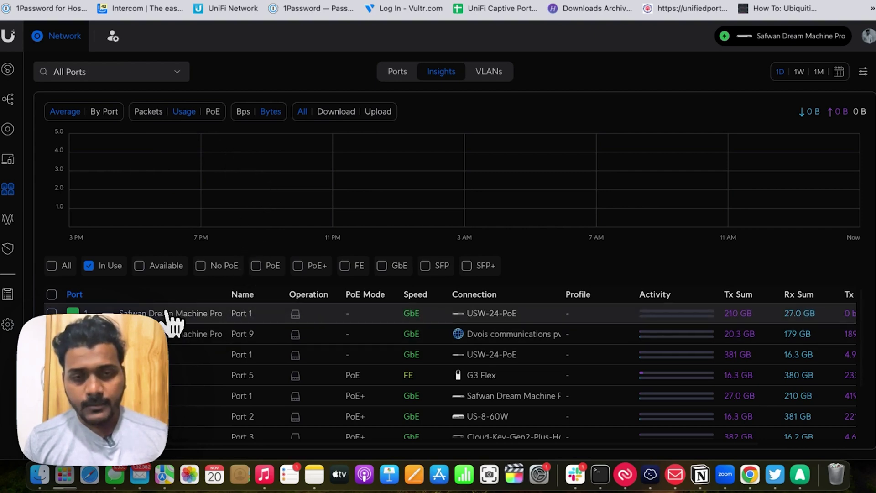
scroll(317, 325, down, 3)
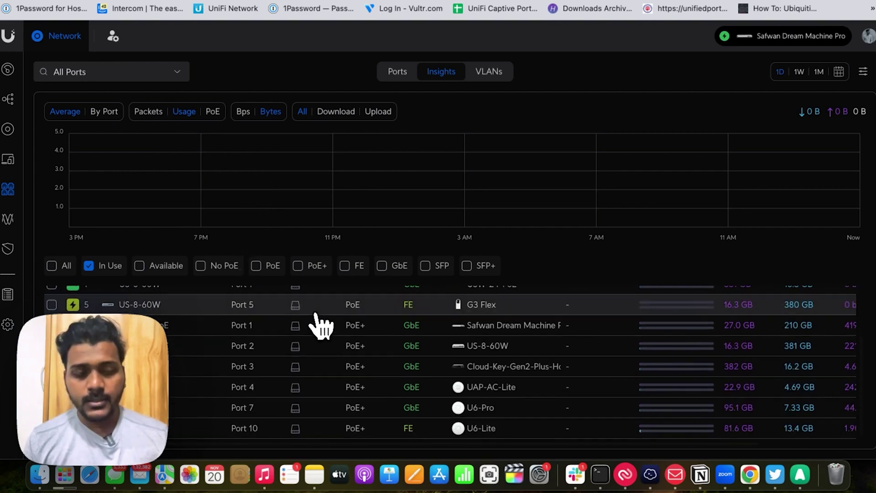
scroll(318, 325, up, 3)
- Chart USW-24-PoE usage by port, then as one average line (47.4 GB down/up)
click(117, 114)
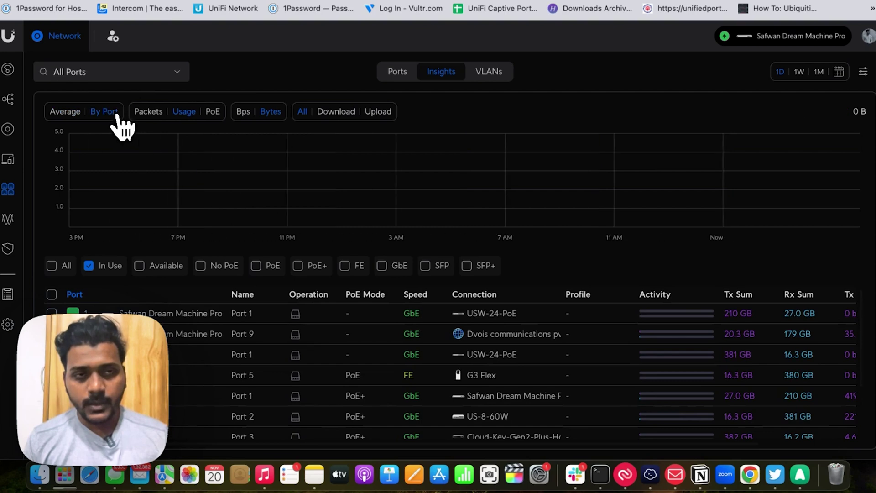
click(96, 72)
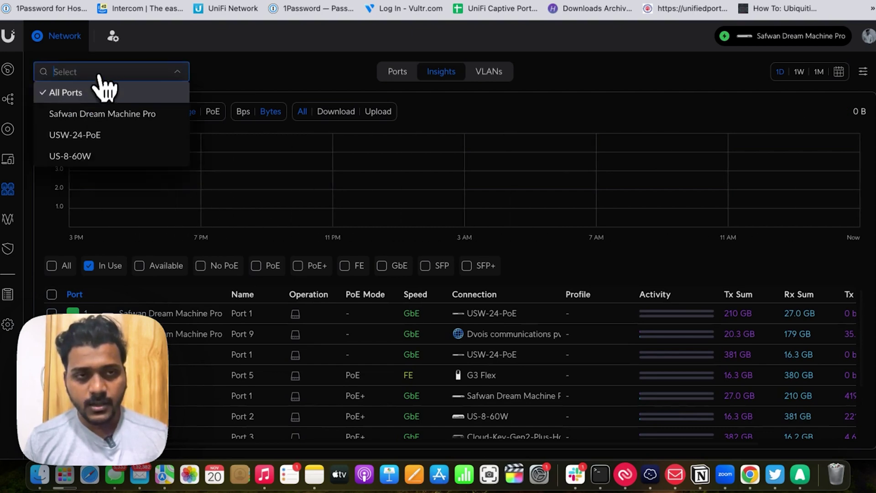
click(94, 115)
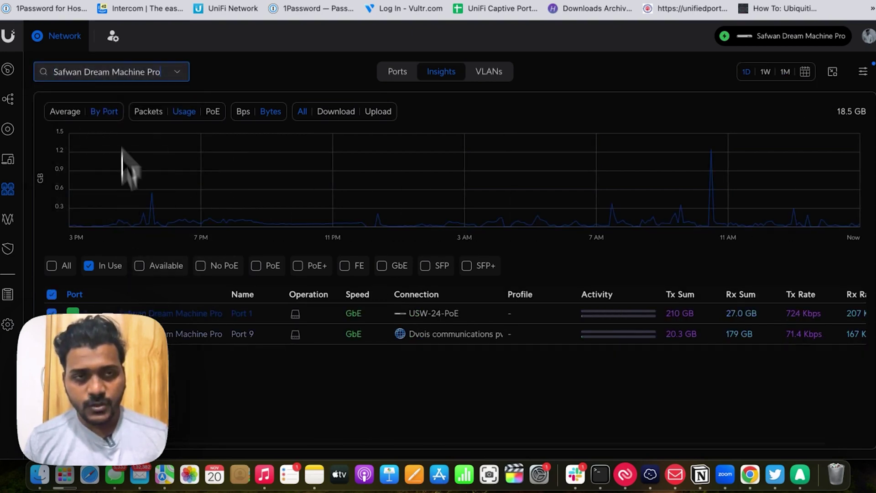
click(116, 72)
click(108, 136)
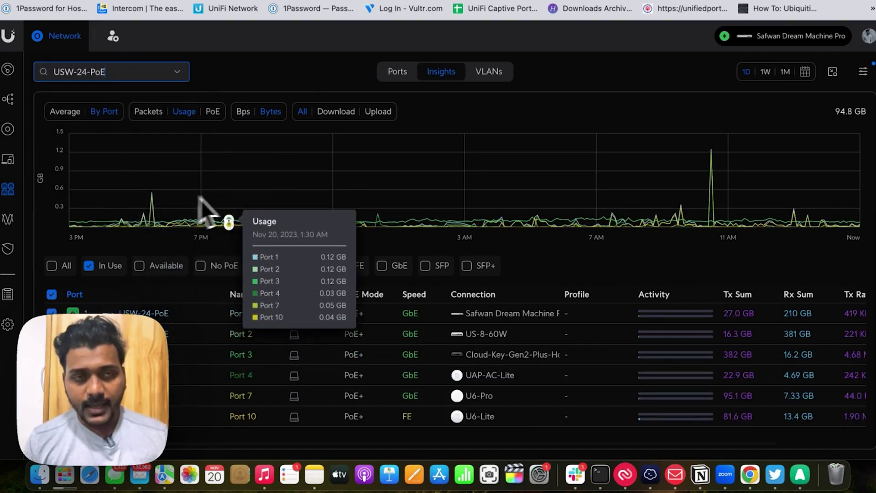
click(66, 112)
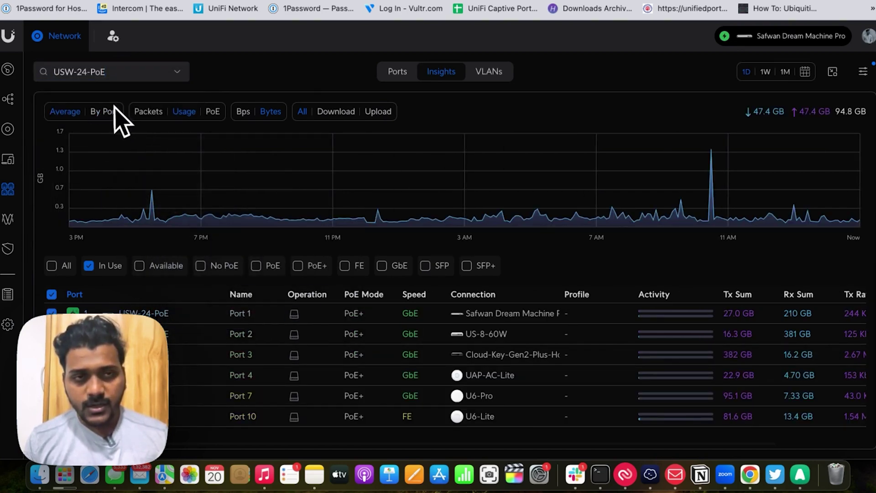
mouse_move(161, 214)
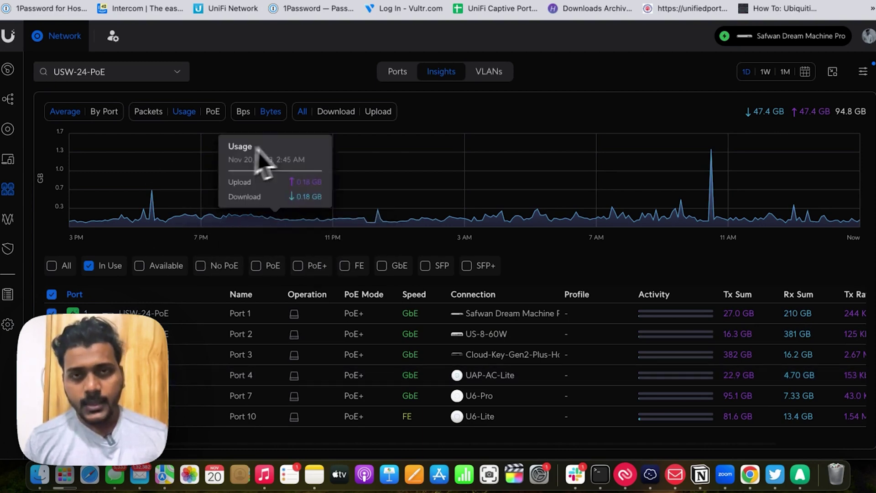
- Show the switch's VLAN viewer and scroll through the VLAN tagging grid
click(515, 86)
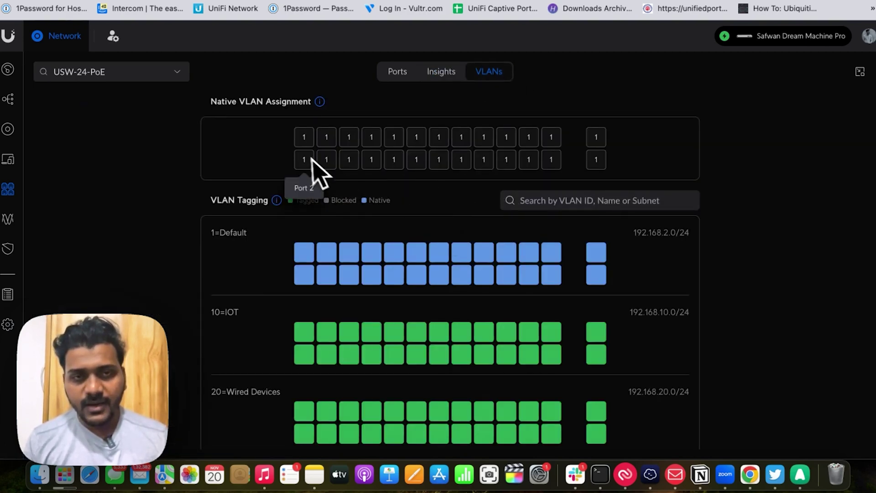
scroll(414, 216, down, 1)
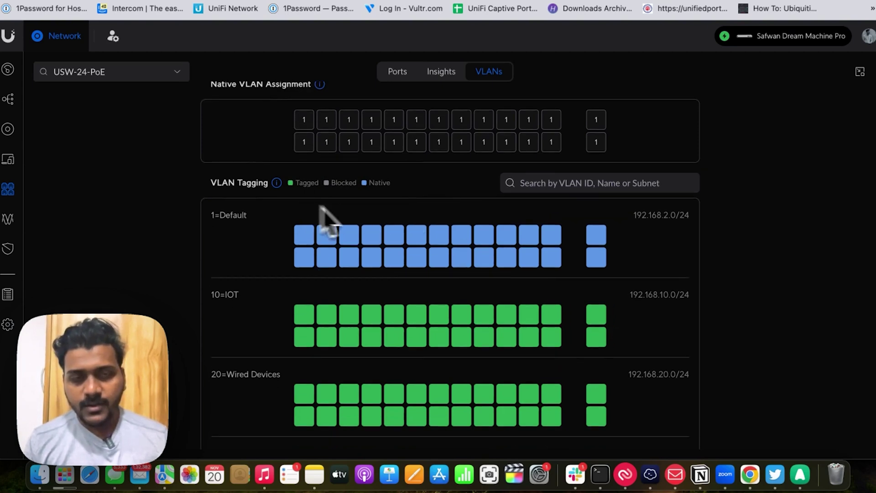
scroll(372, 221, down, 1)
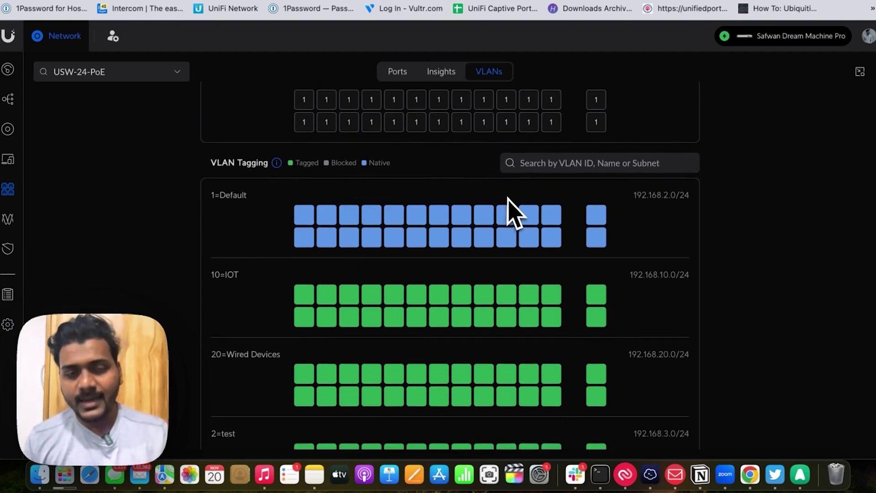
- Search VLAN ID 10, clear the search, then jump to Port 1's settings from the grid
click(531, 165)
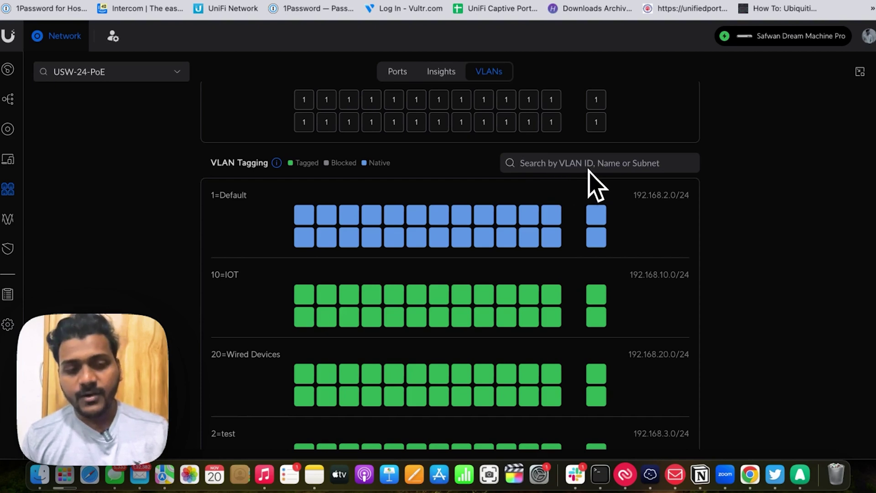
text(10)
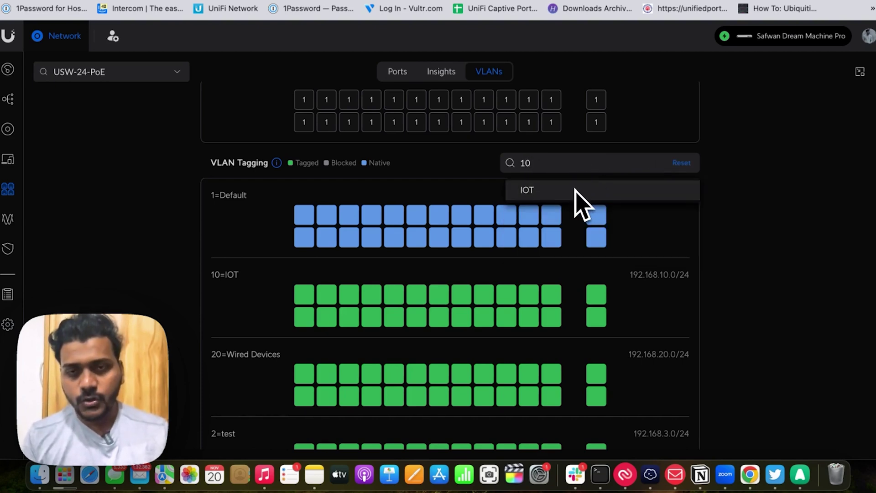
click(576, 190)
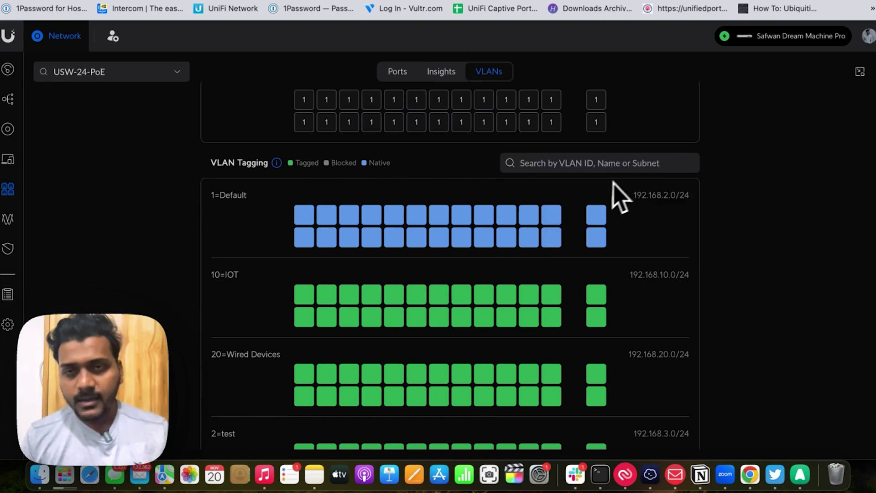
scroll(564, 200, down, 2)
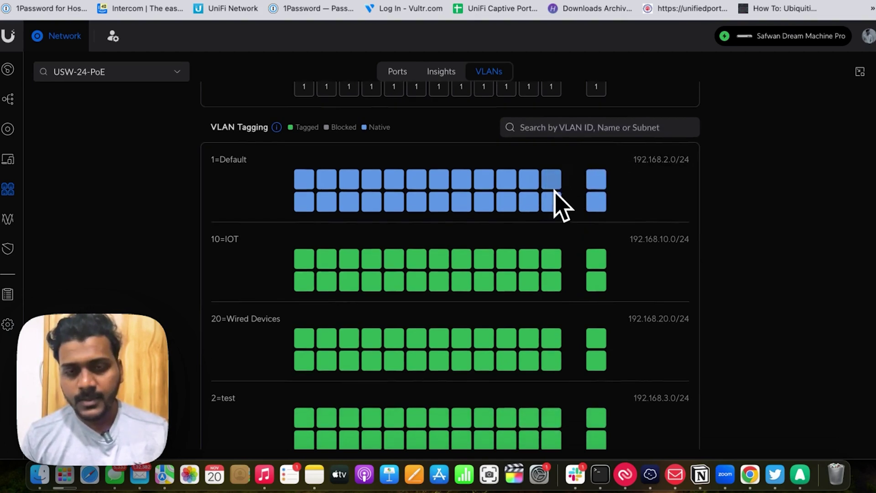
click(303, 245)
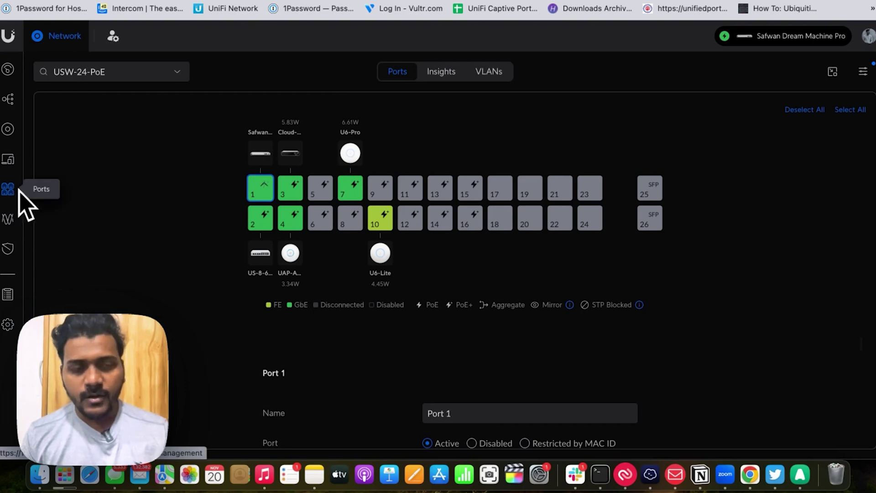
- Show the VPN Client form under Settings > VPN, then move on to UniFi Devices
click(14, 222)
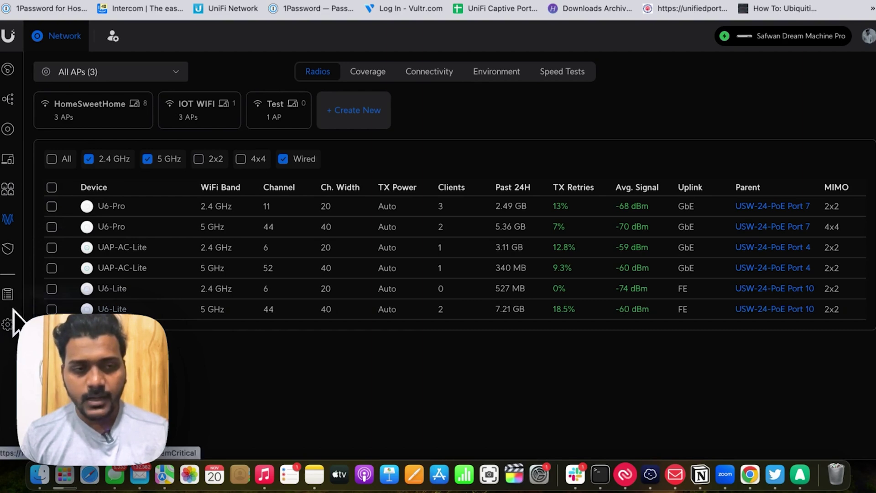
click(7, 325)
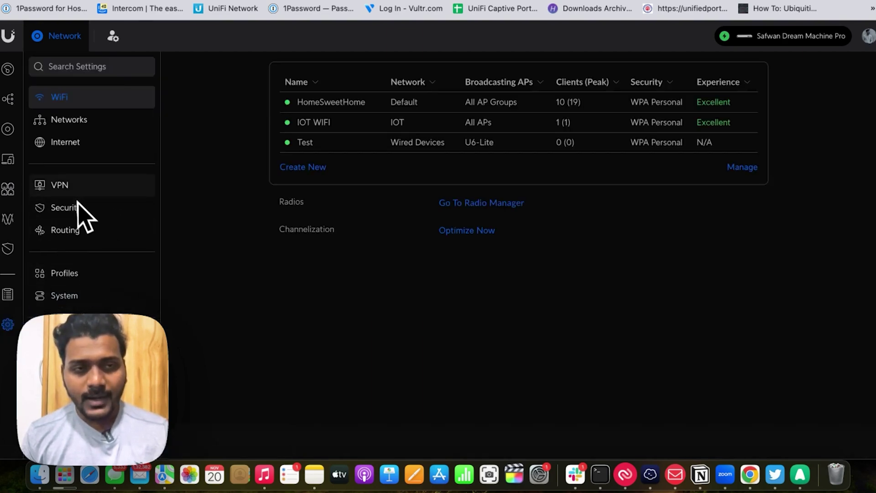
click(69, 188)
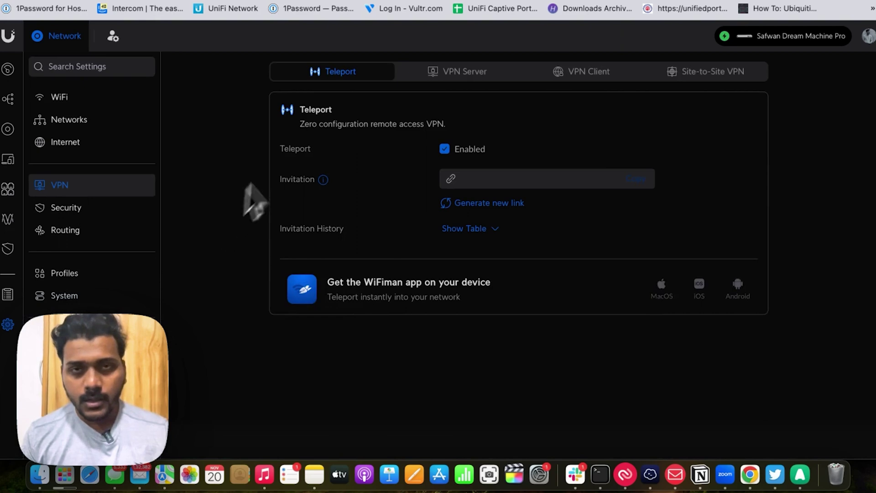
click(569, 75)
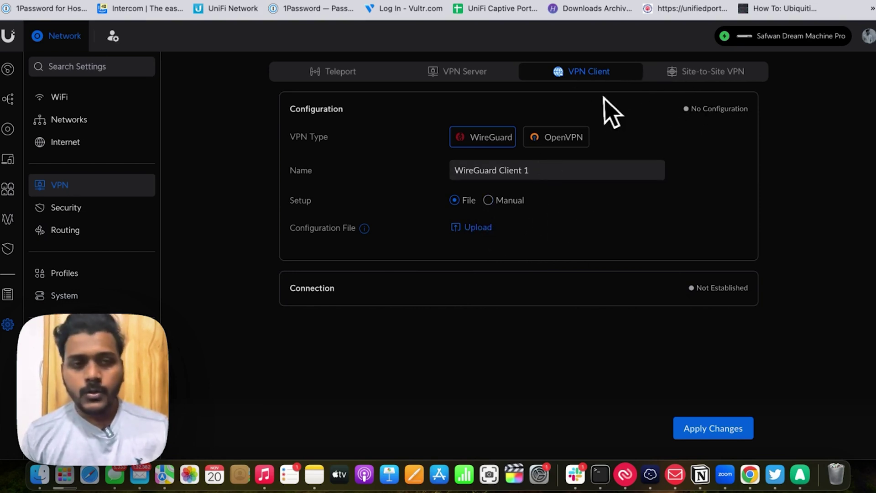
click(9, 135)
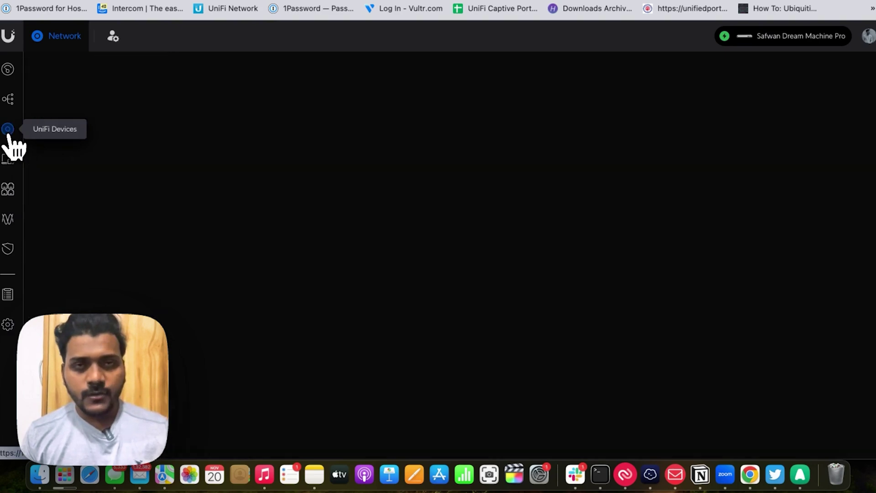
- Read the UniFi Network 8.0.7 release notes from VLAN Viewer down to Site Overview
click(295, 9)
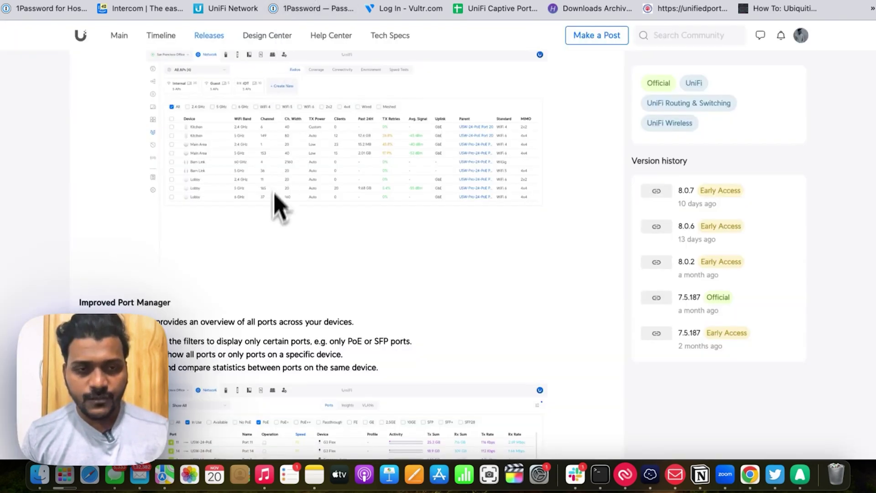
scroll(272, 235, down, 10)
scroll(269, 230, down, 15)
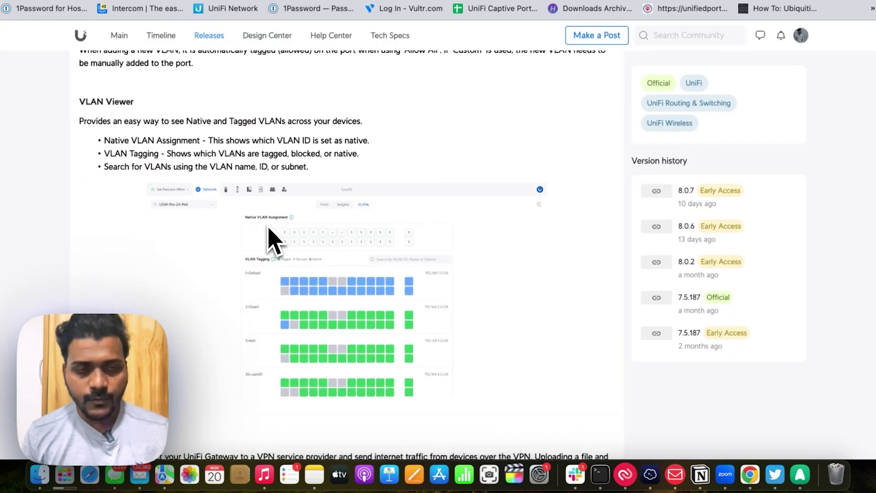
scroll(273, 237, down, 5)
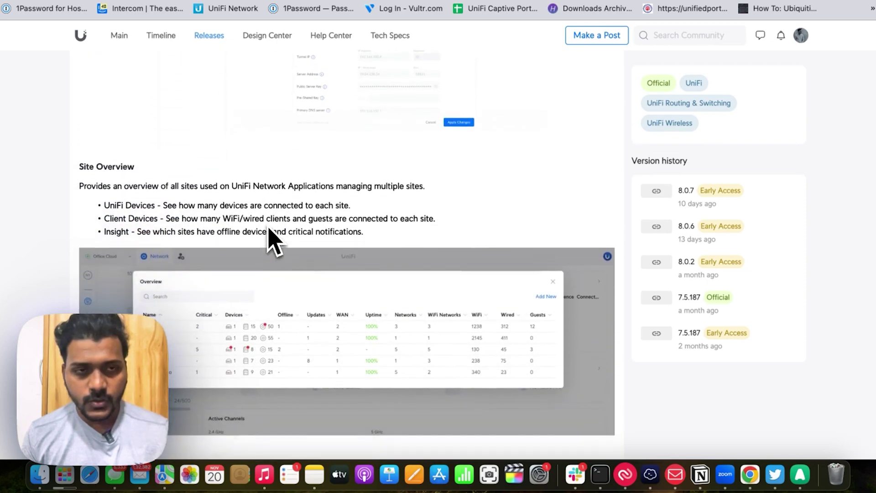
- Return to the UniFi Network dashboard and open a new browser tab
click(158, 2)
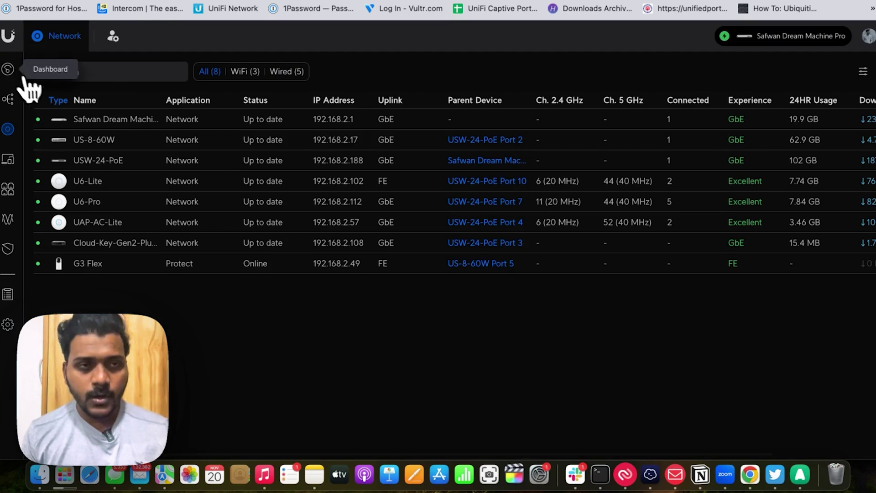
click(13, 73)
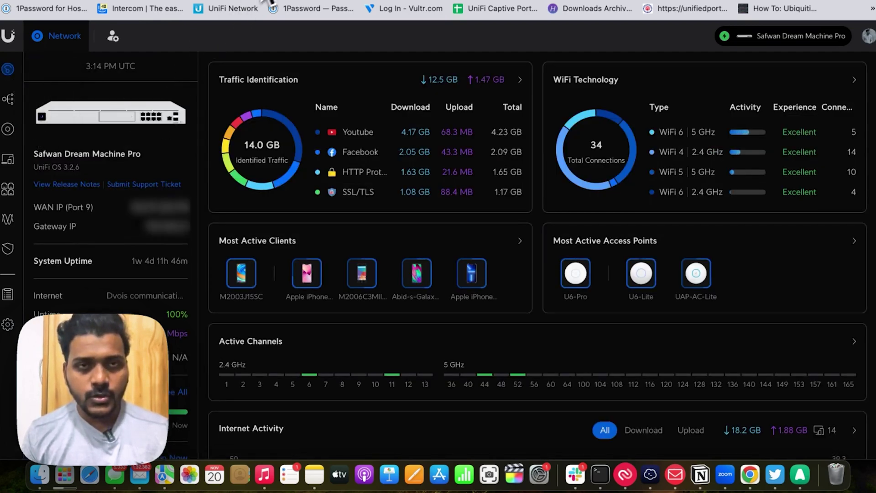
key(super+t)
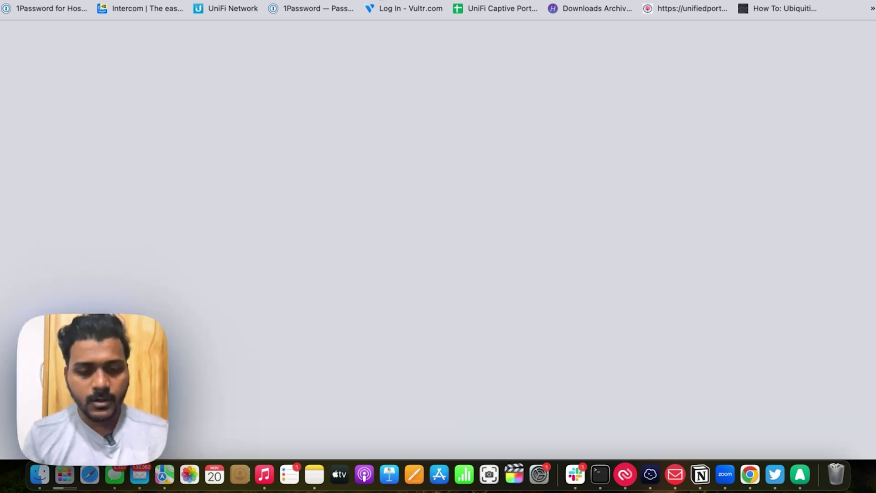
- Sign in to the self-hosted 8.0.7 controller with the 1Password login, then compare it with the Dream Machine Pro tab
text(ers)
key(Return)
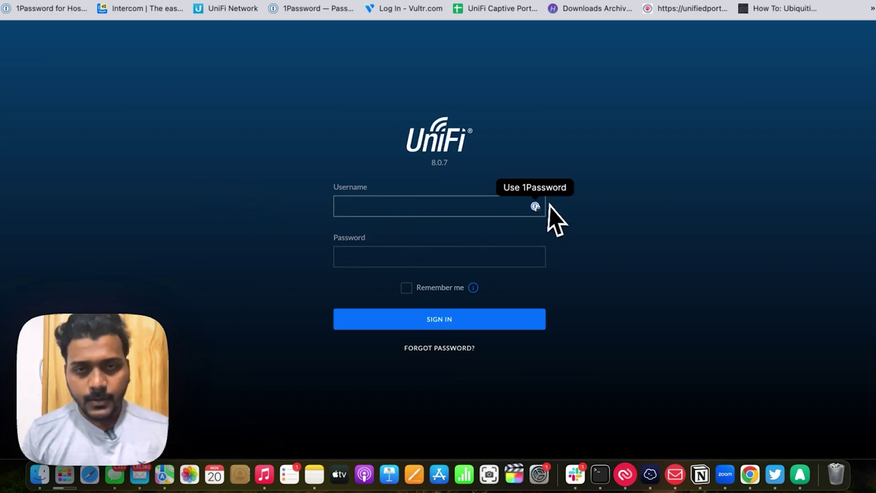
click(536, 207)
click(368, 133)
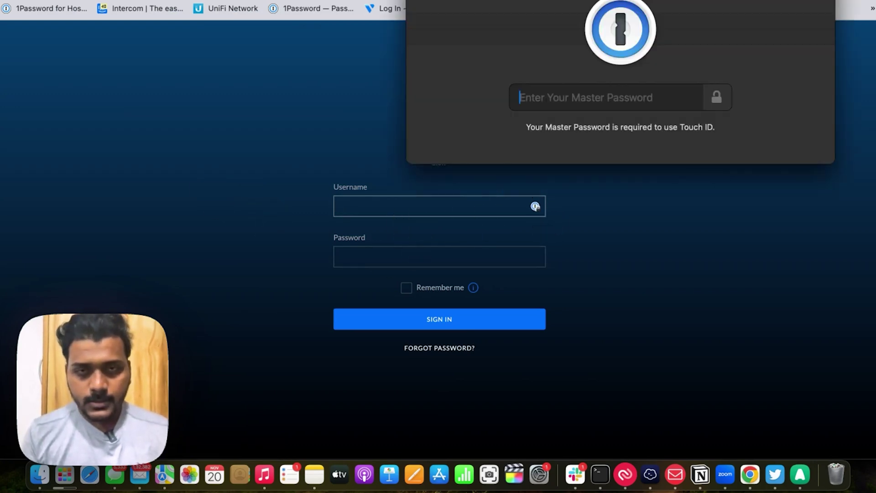
click(446, 212)
click(456, 234)
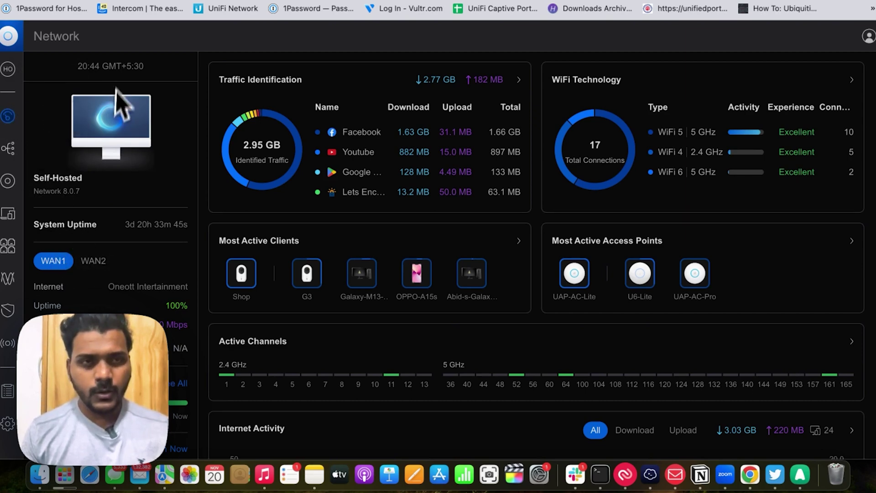
key(ctrl+Tab)
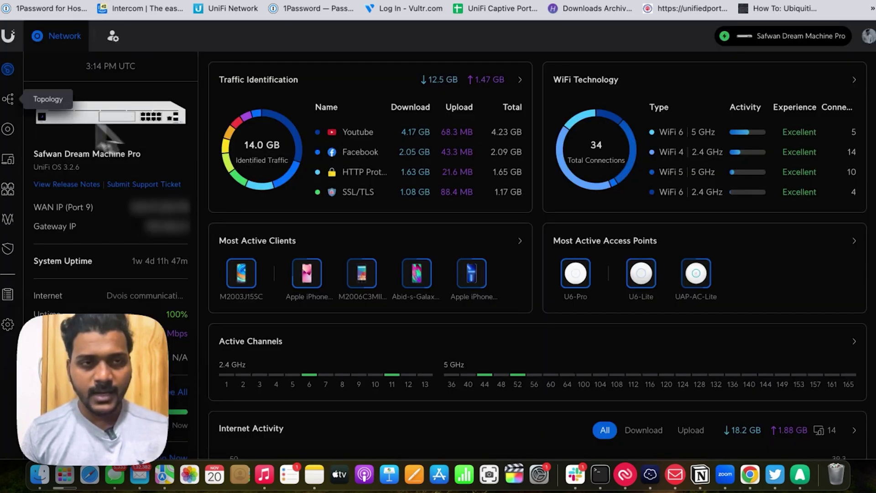
key(ctrl+Tab)
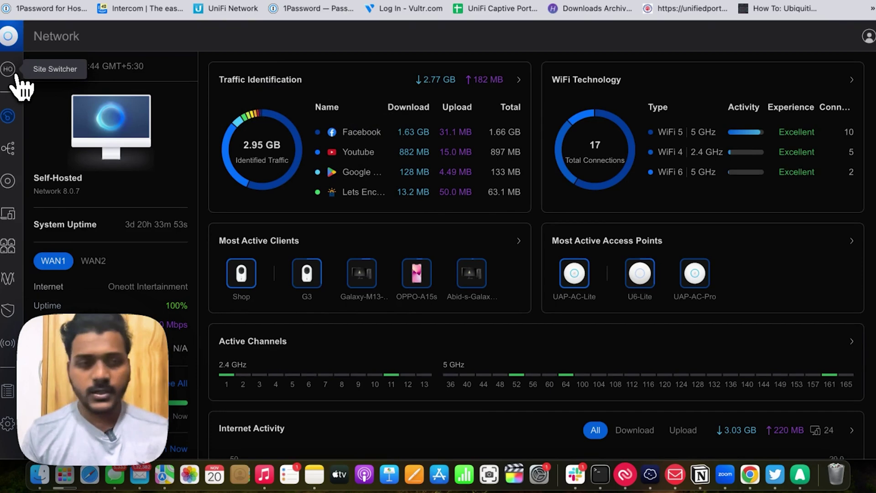
click(17, 75)
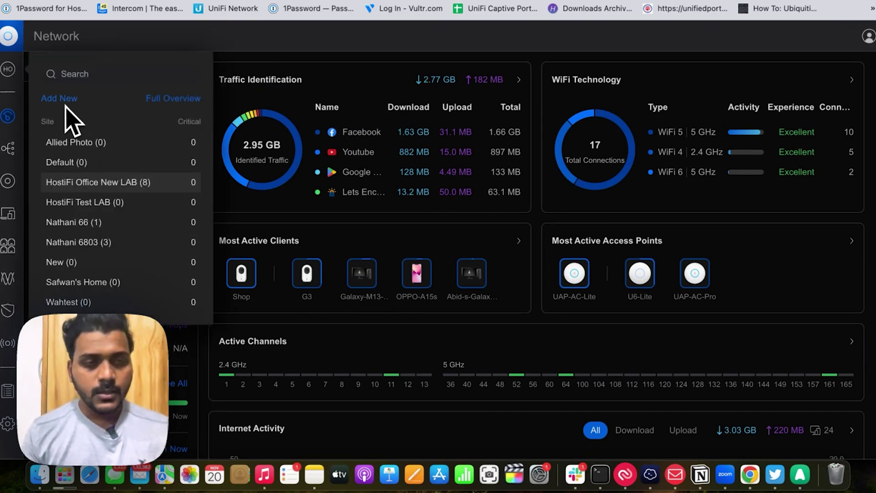
click(170, 109)
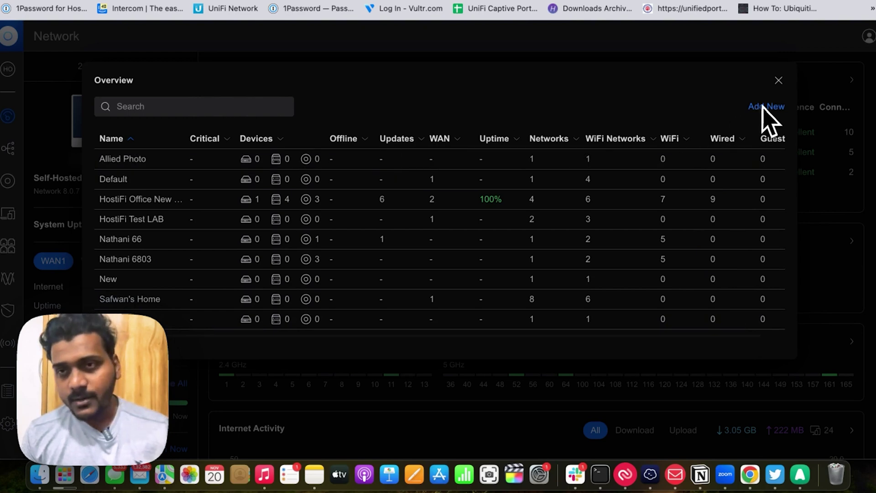
click(779, 81)
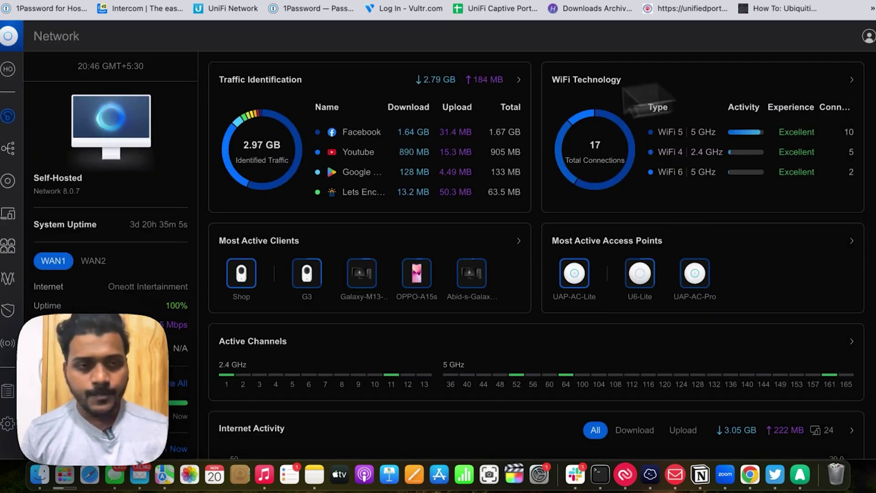
- Preview the Hotspot Landing Page settings, then return to the 13-device UniFi Devices list
click(9, 183)
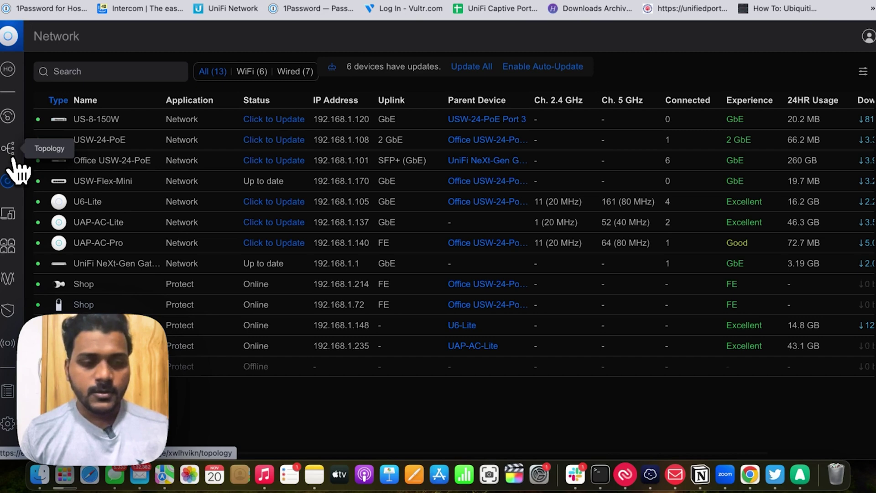
click(9, 345)
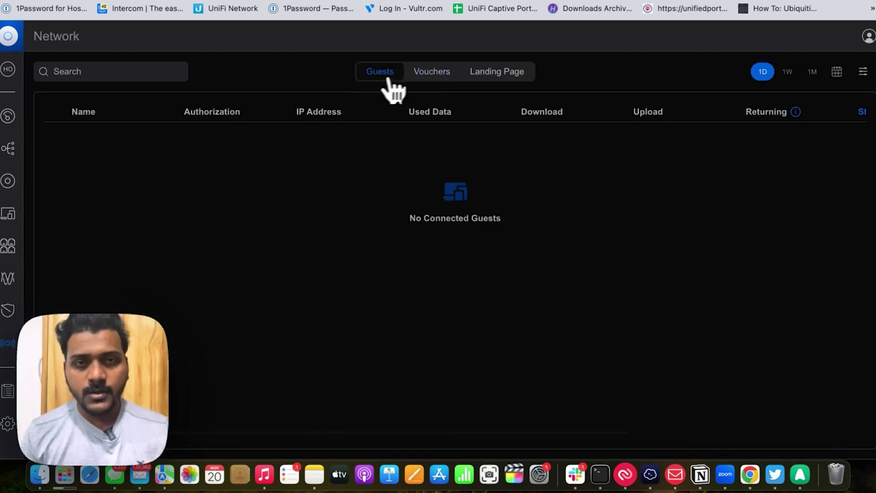
click(506, 73)
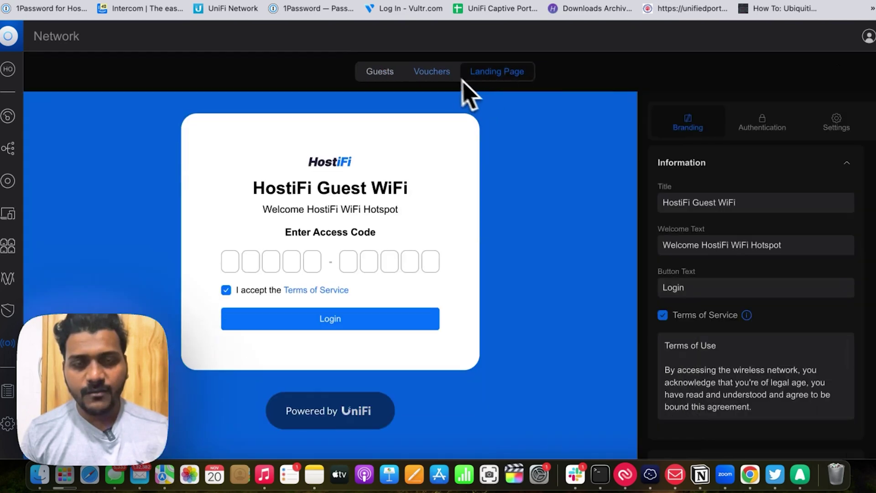
scroll(716, 247, down, 5)
scroll(718, 249, up, 4)
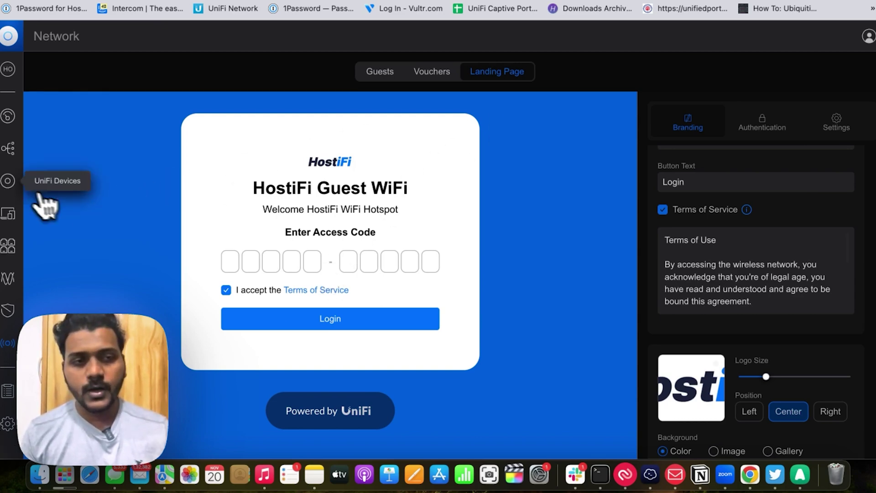
click(18, 184)
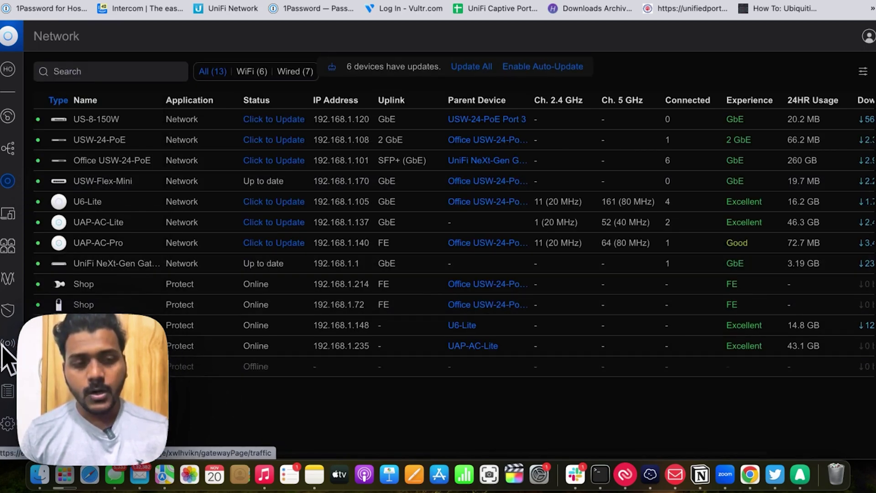
- Switch to the Dream Machine Pro console and show its eight-device list
click(110, 9)
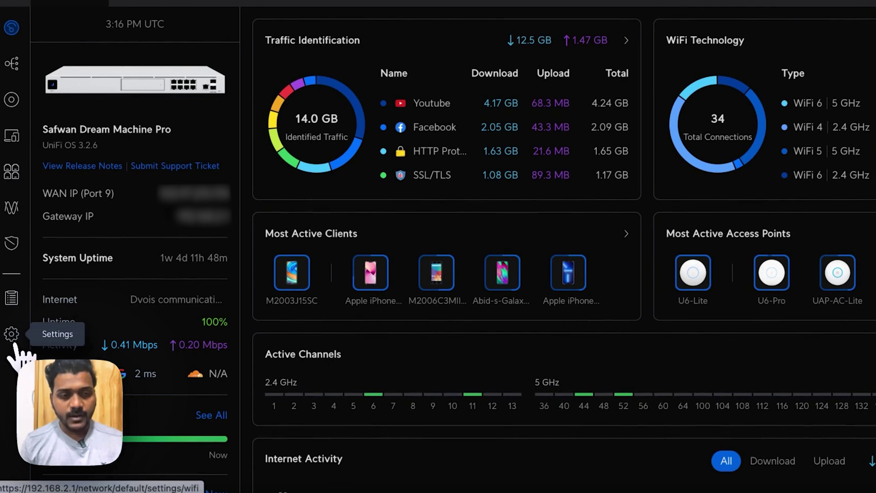
click(16, 346)
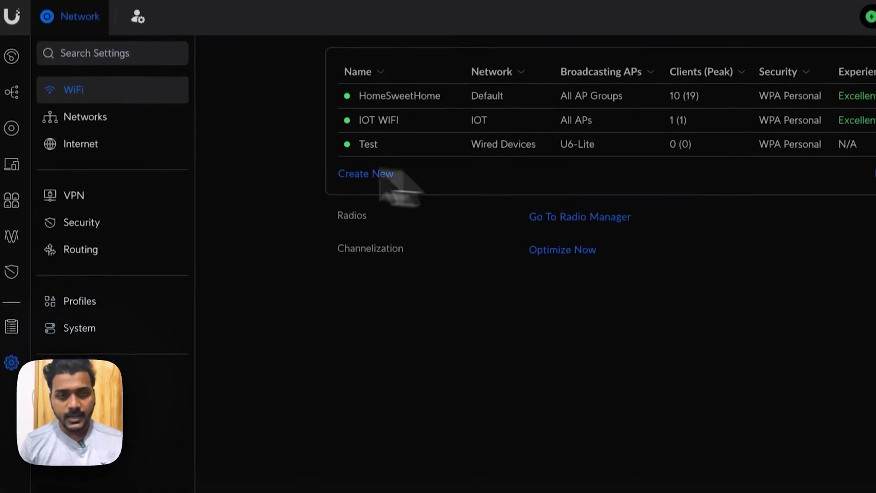
click(11, 128)
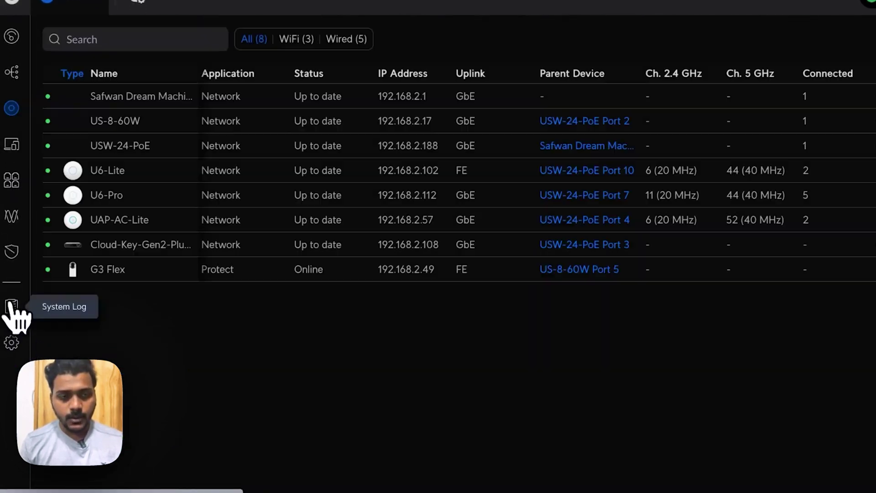